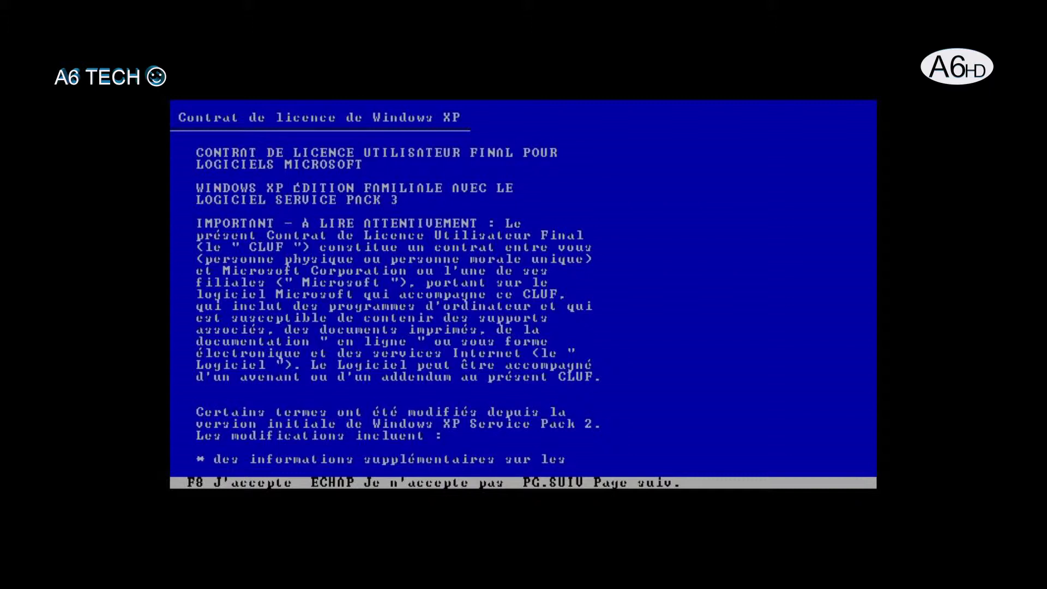
Accept the Windows XP licence agreement and create a 10229 MB partition in the unpartitioned space of disk 0.
key(F8)
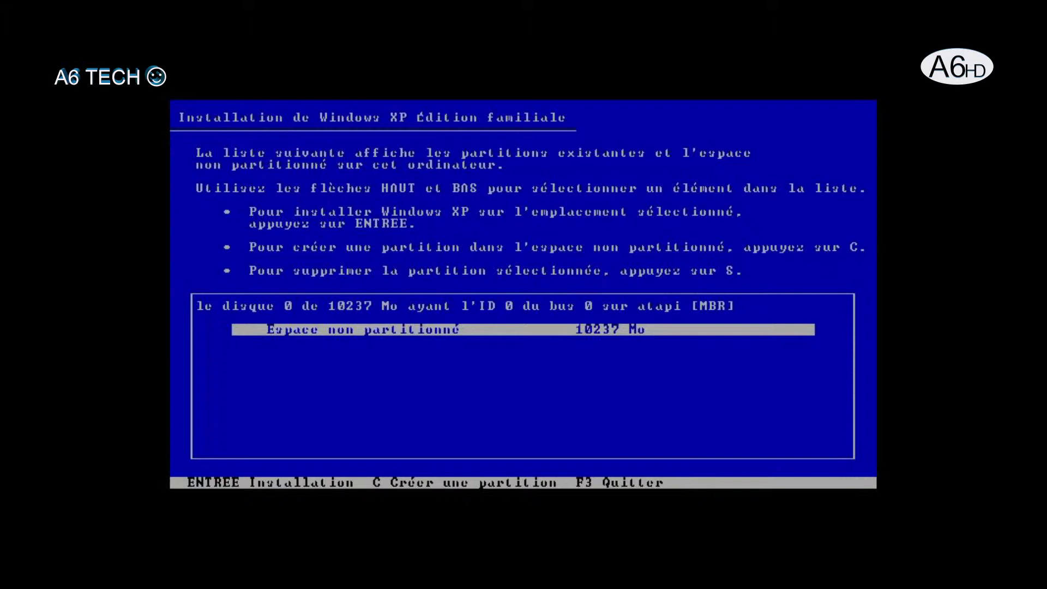
key(c)
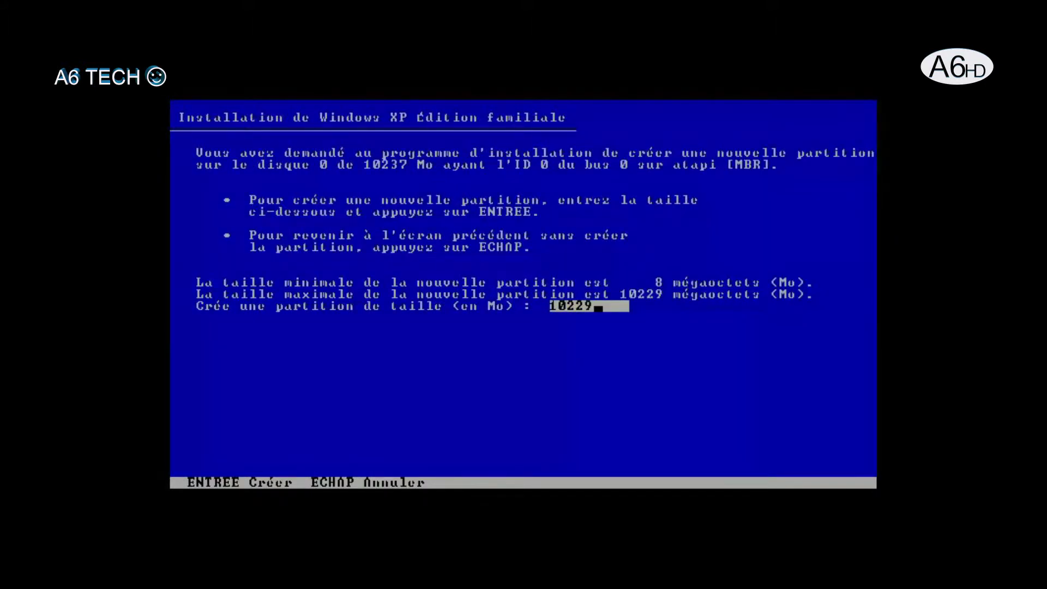
key(Return)
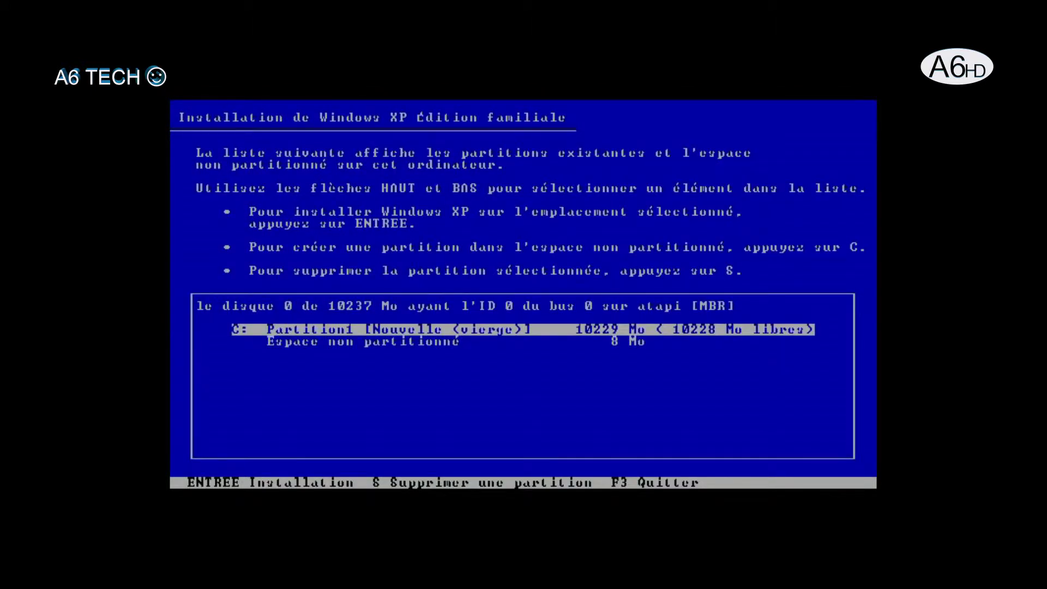
Install Windows XP on the new C: partition using the quick NTFS format and restart the computer once the files are copied.
key(Return)
key(Up)
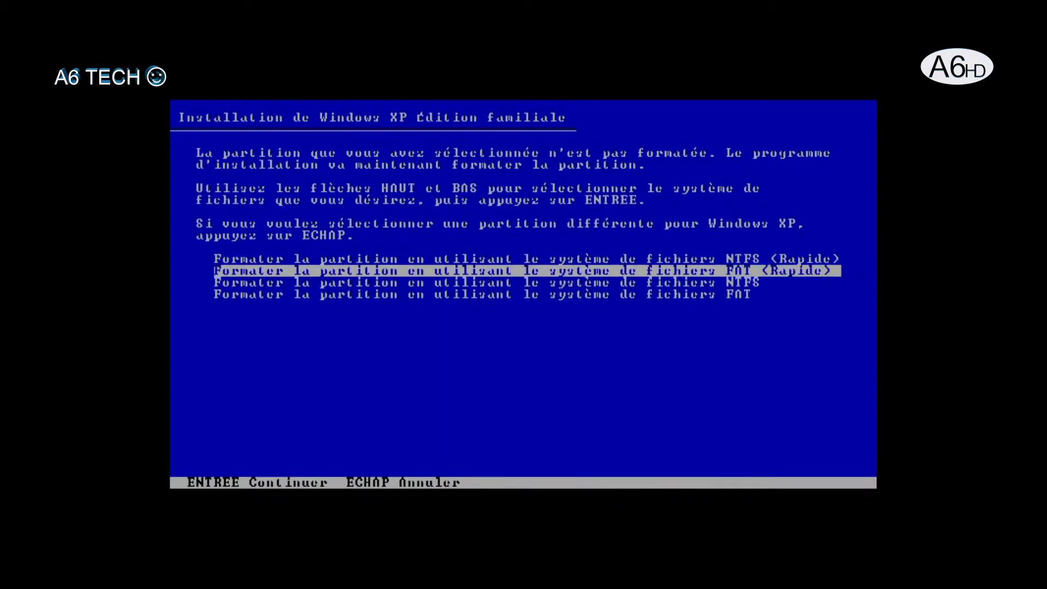
key(Up)
key(Return)
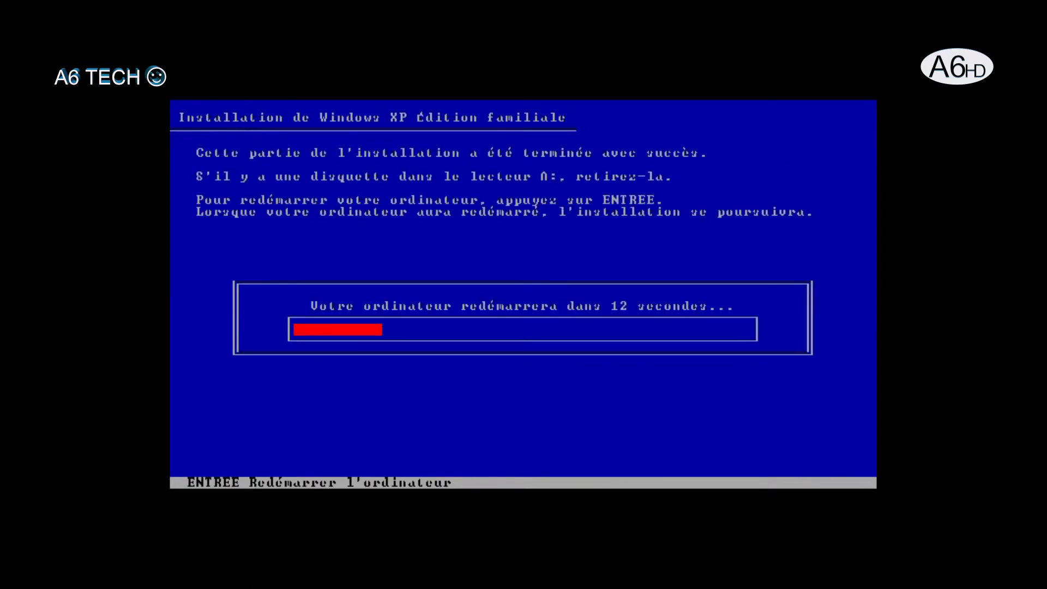
key(Return)
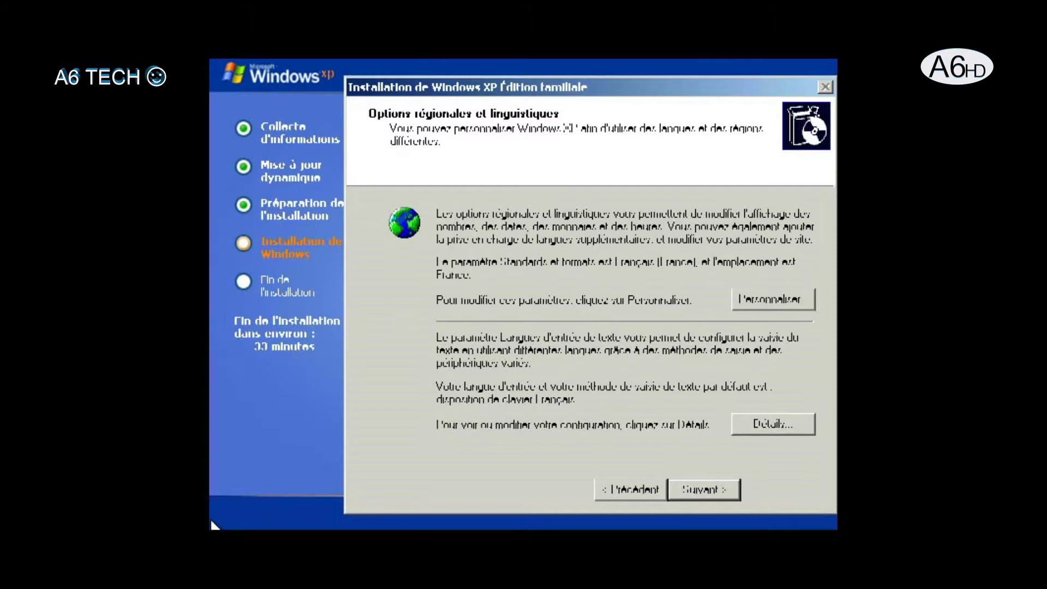
Keep the French regional and language options, and register the software to A6HD with the organisation A6COMPAGNY.
click(702, 487)
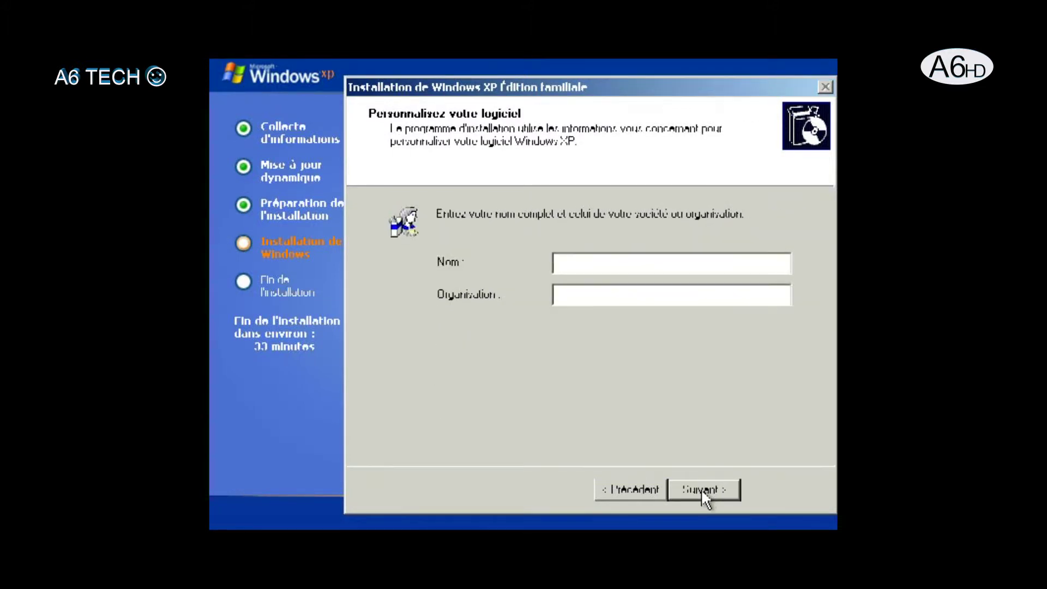
text(A6HD)
key(Tab)
text(A6COMPAGNY)
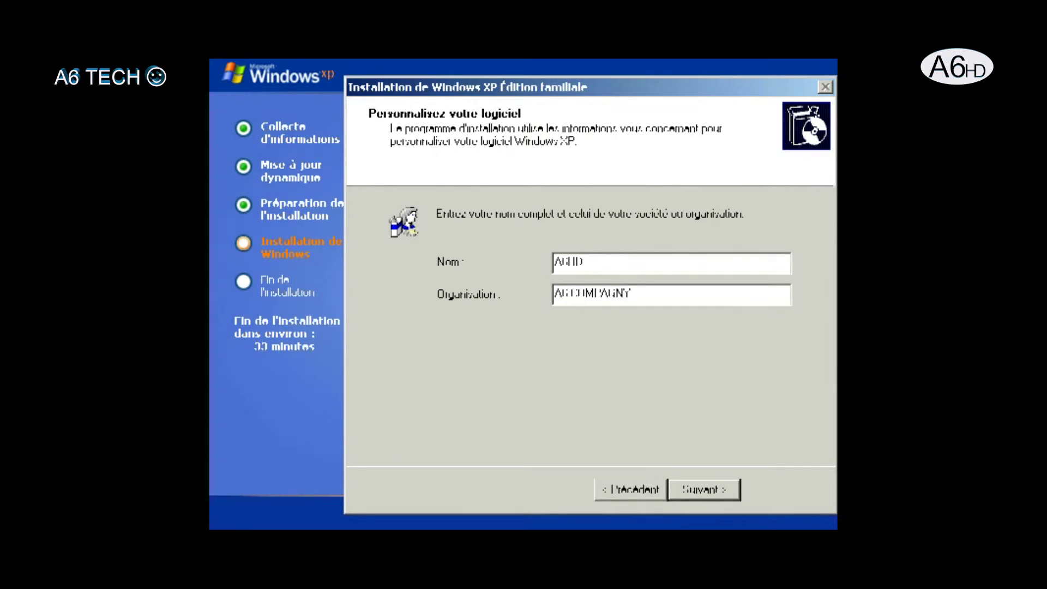
click(739, 493)
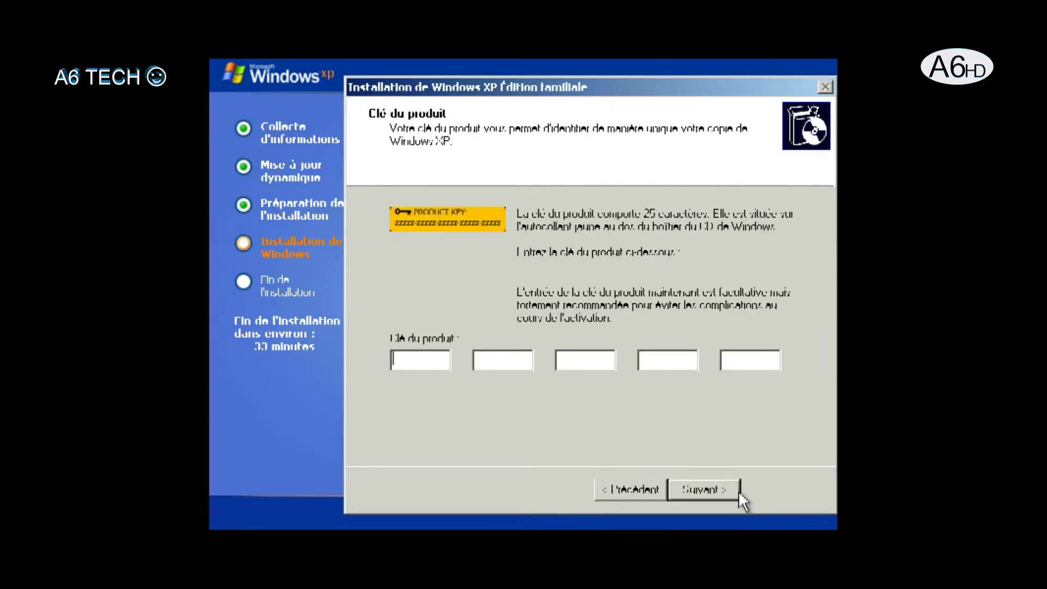
Skip entering the product key and name the computer A6HD-01.
click(739, 491)
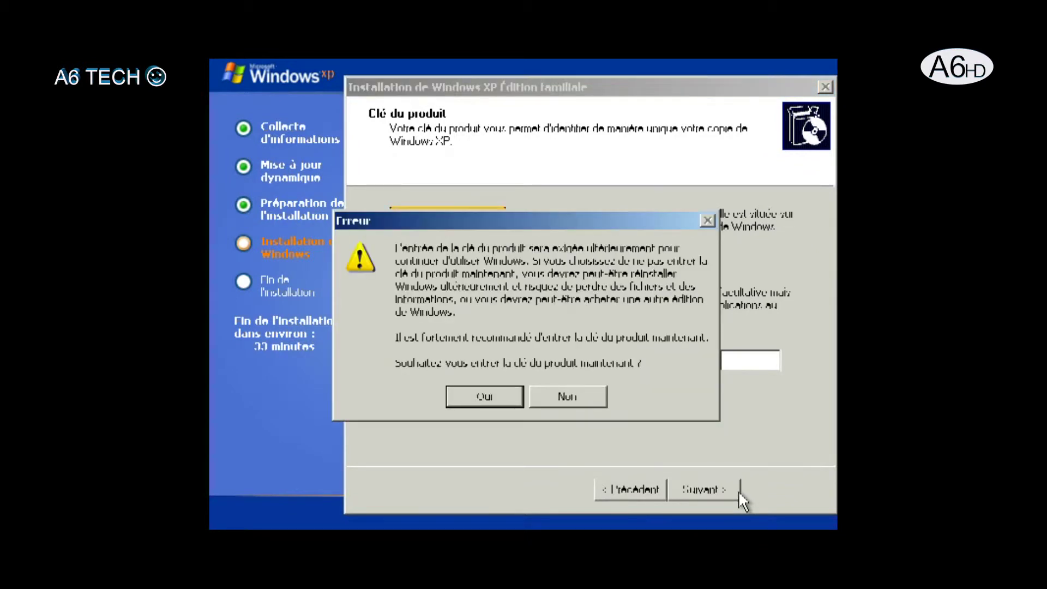
click(586, 405)
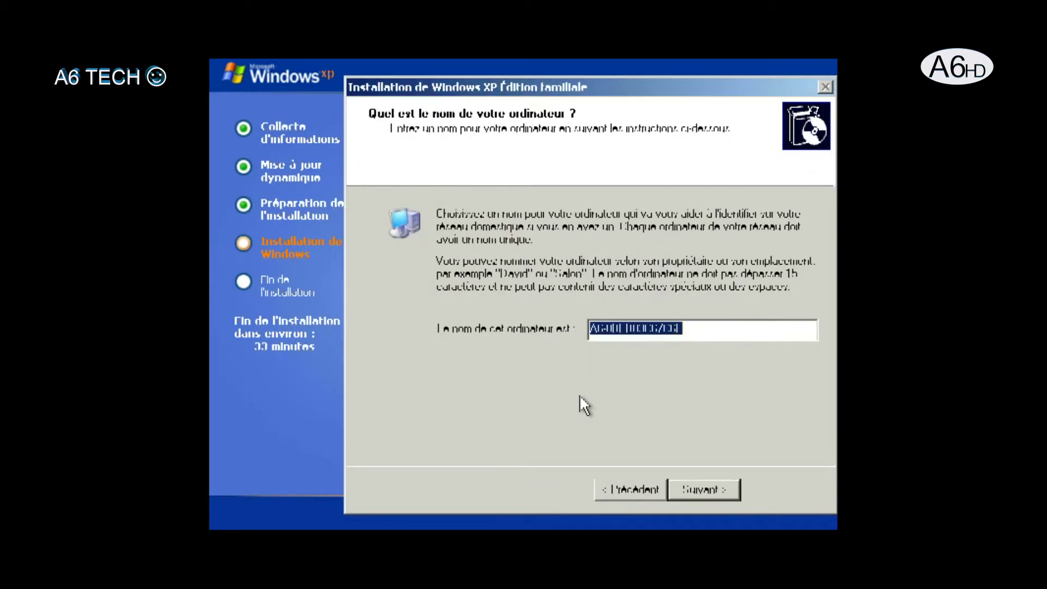
text(A6)
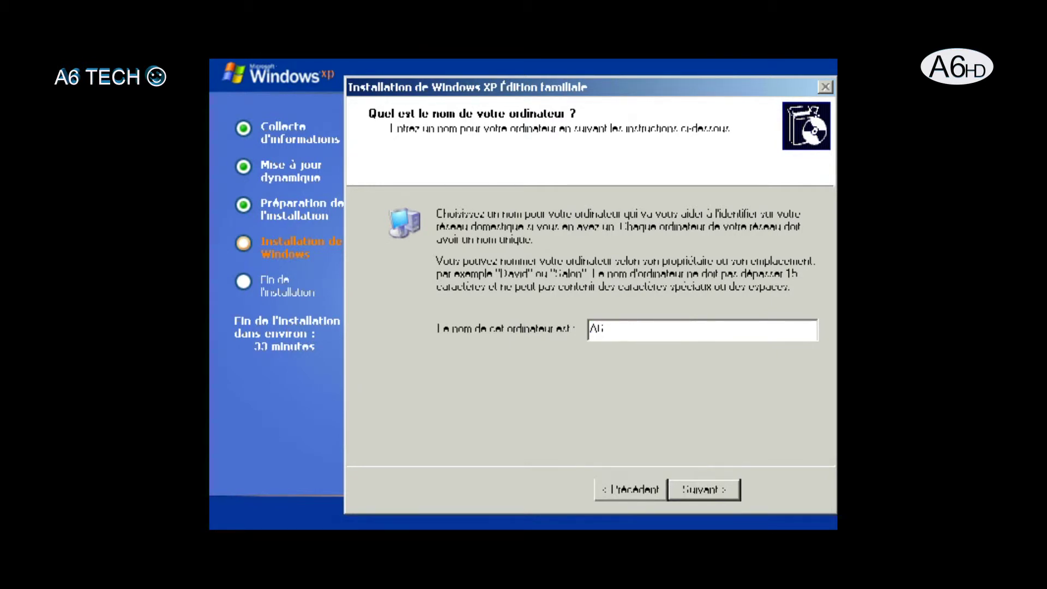
text(HD-01)
click(695, 487)
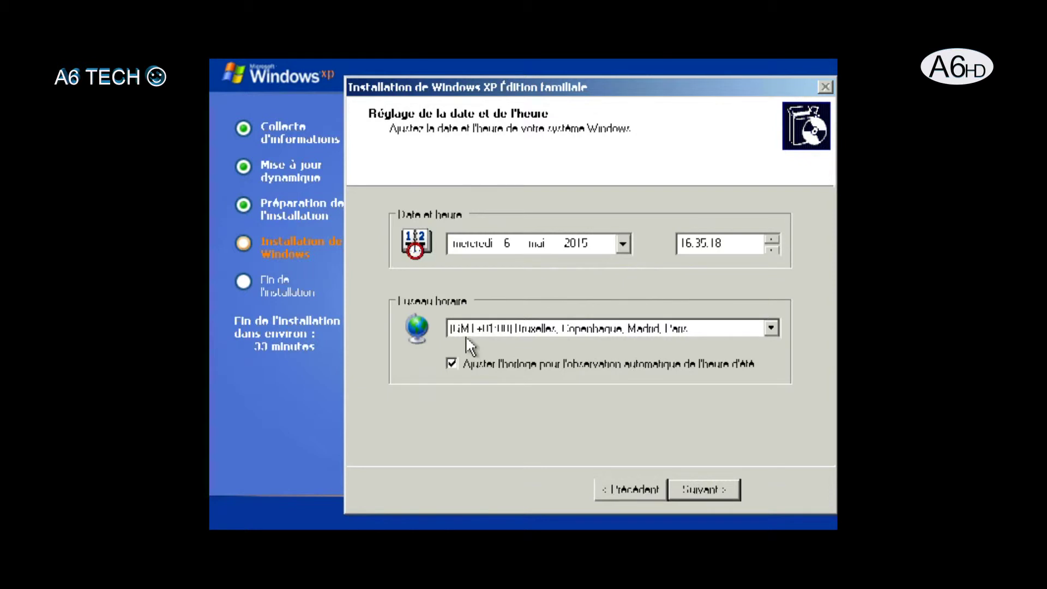
Keep the proposed date, time zone and default network settings, and accept the automatic screen resolution change.
click(697, 488)
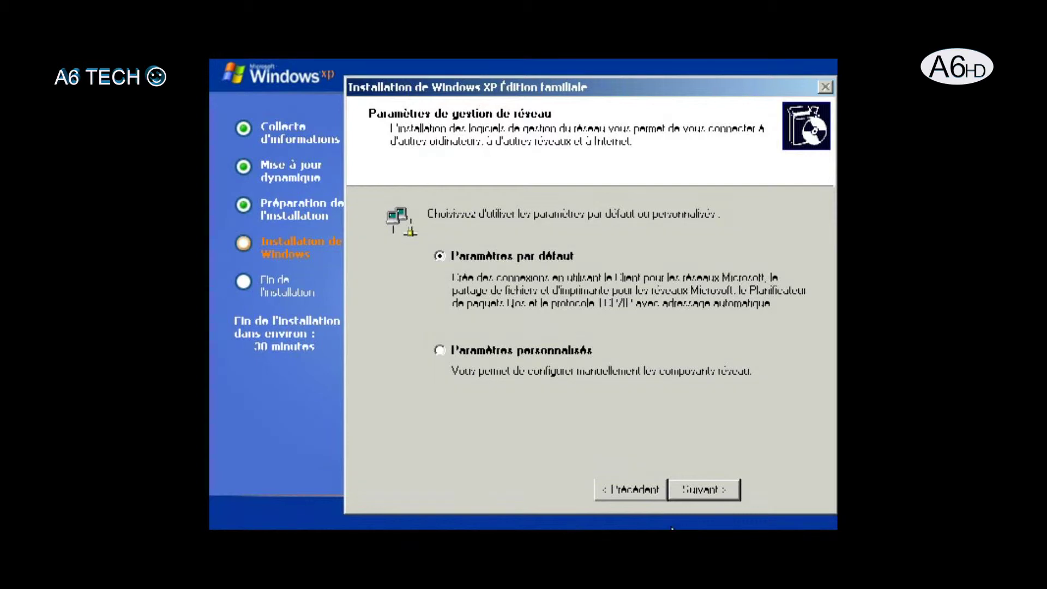
click(705, 486)
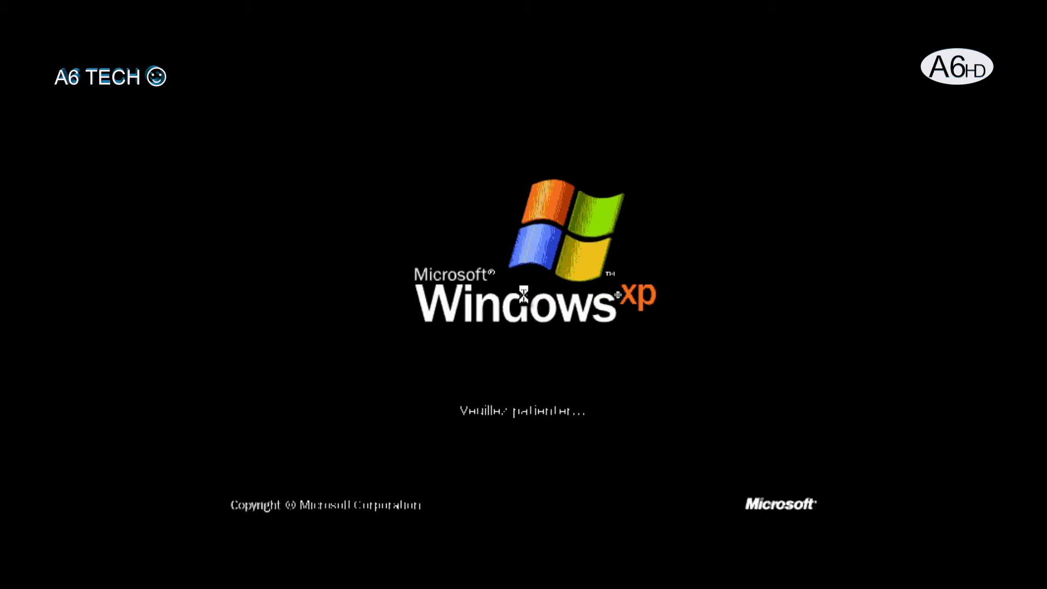
click(524, 350)
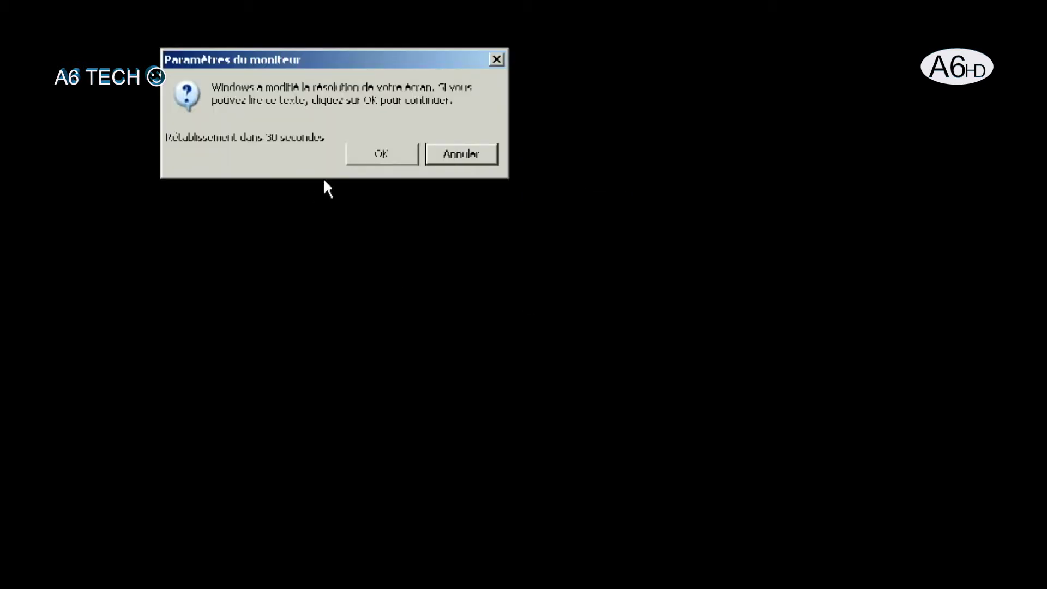
click(365, 156)
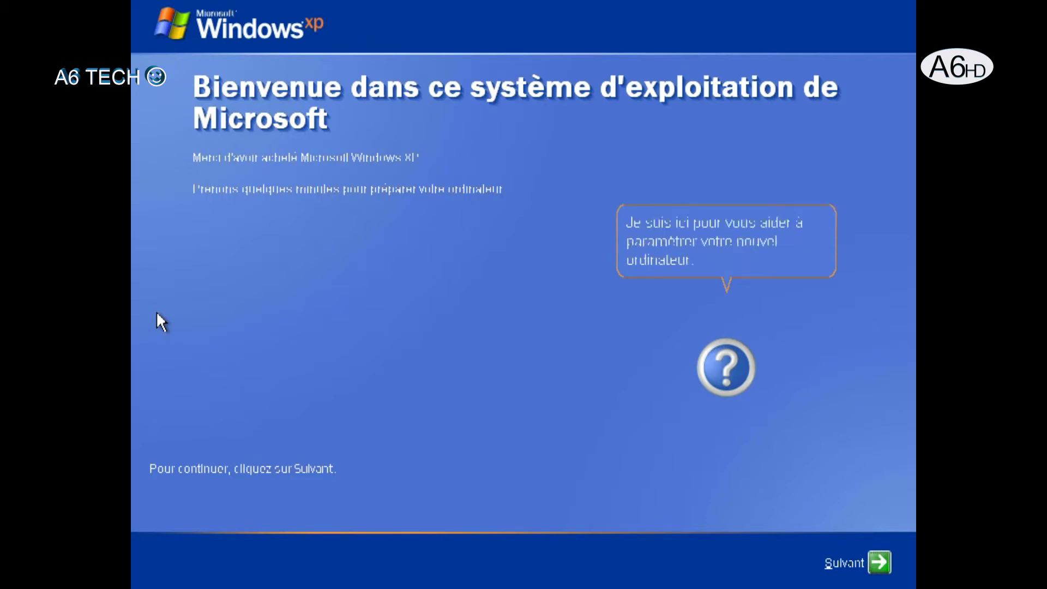
Begin the welcome setup and turn on automatic updates to protect the computer.
click(880, 563)
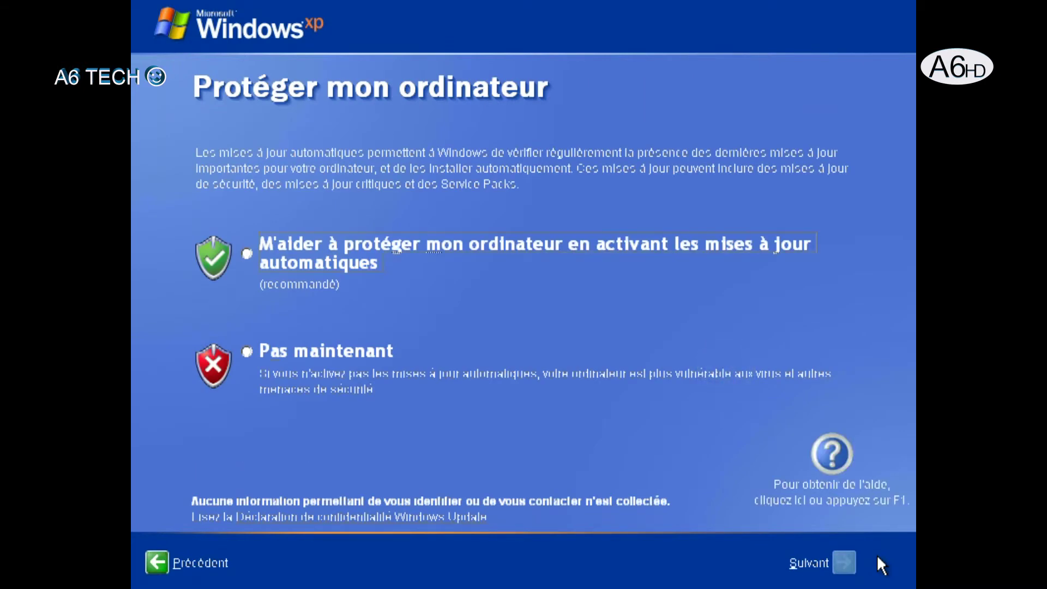
click(335, 246)
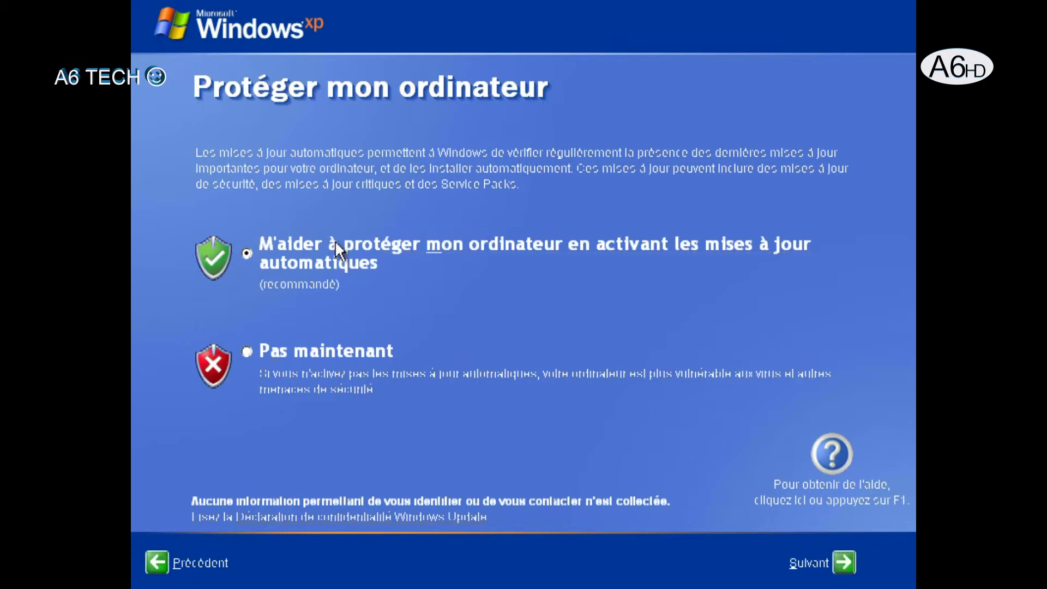
click(836, 561)
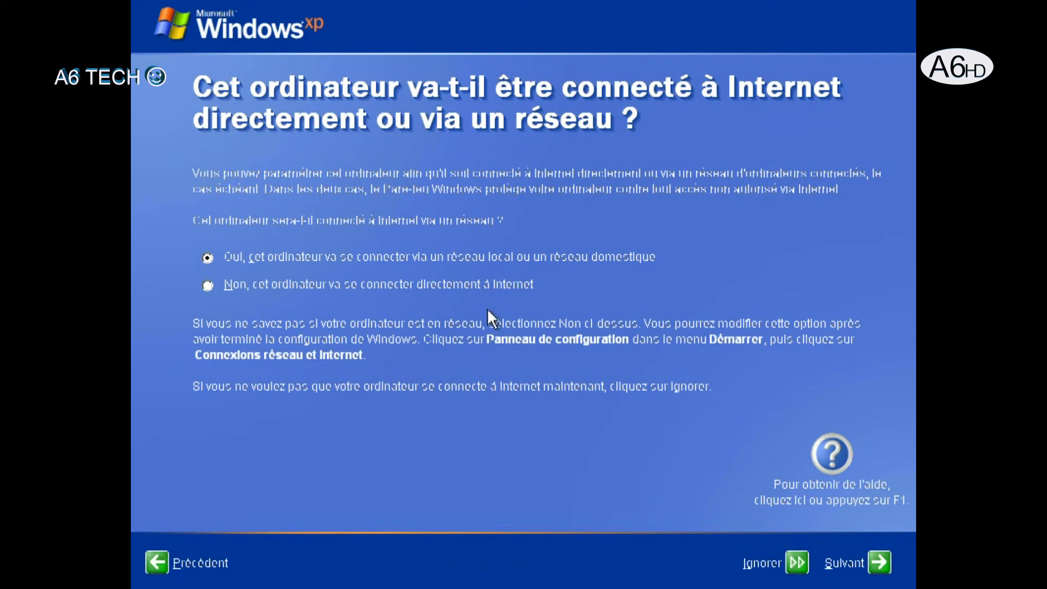
Keep the Internet connection through a local or home network, and choose regular reminders instead of activating Windows.
click(878, 562)
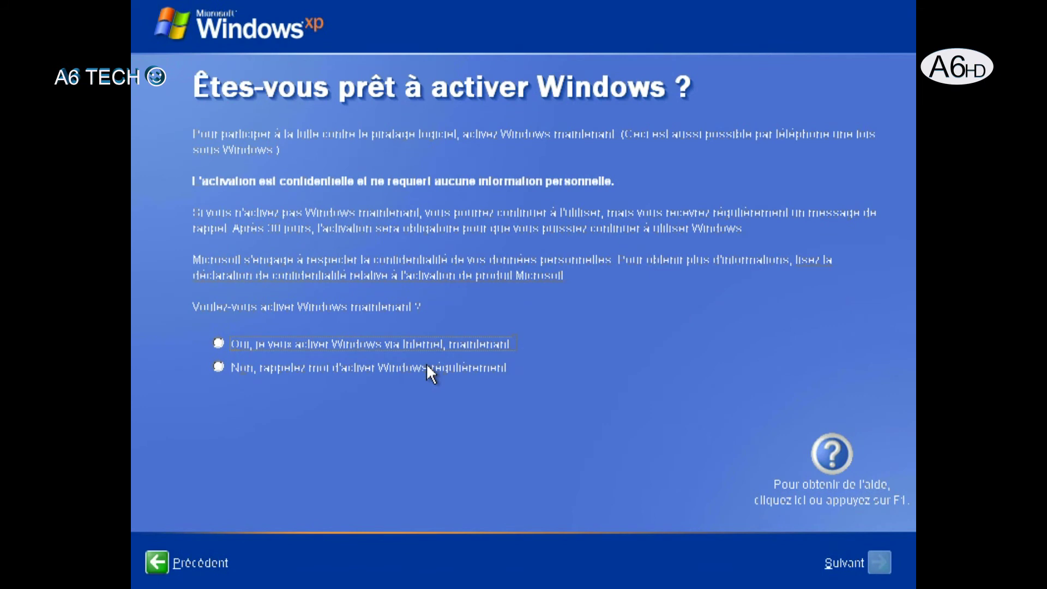
click(421, 365)
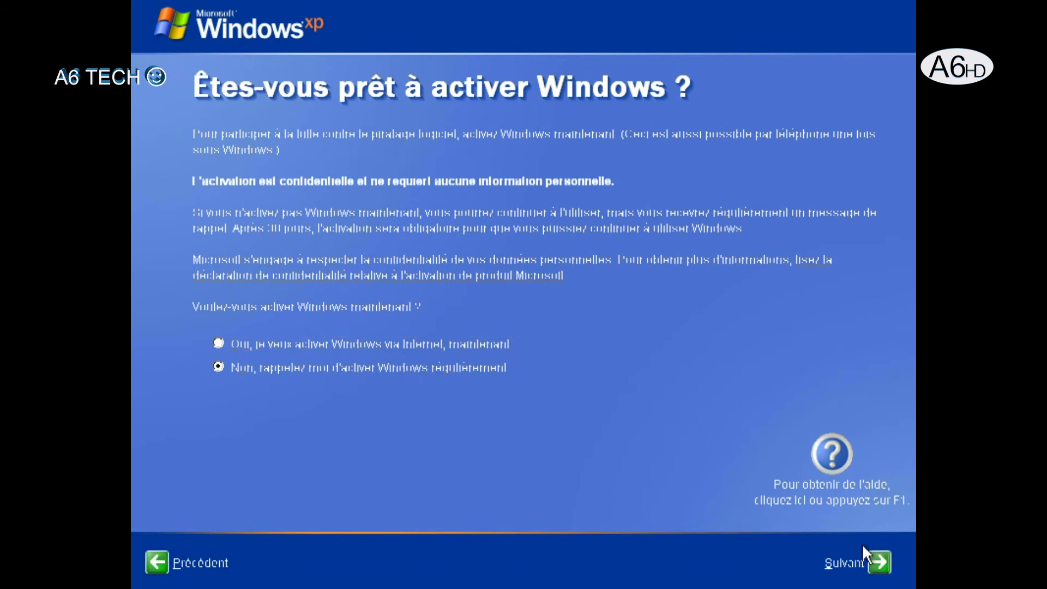
click(879, 561)
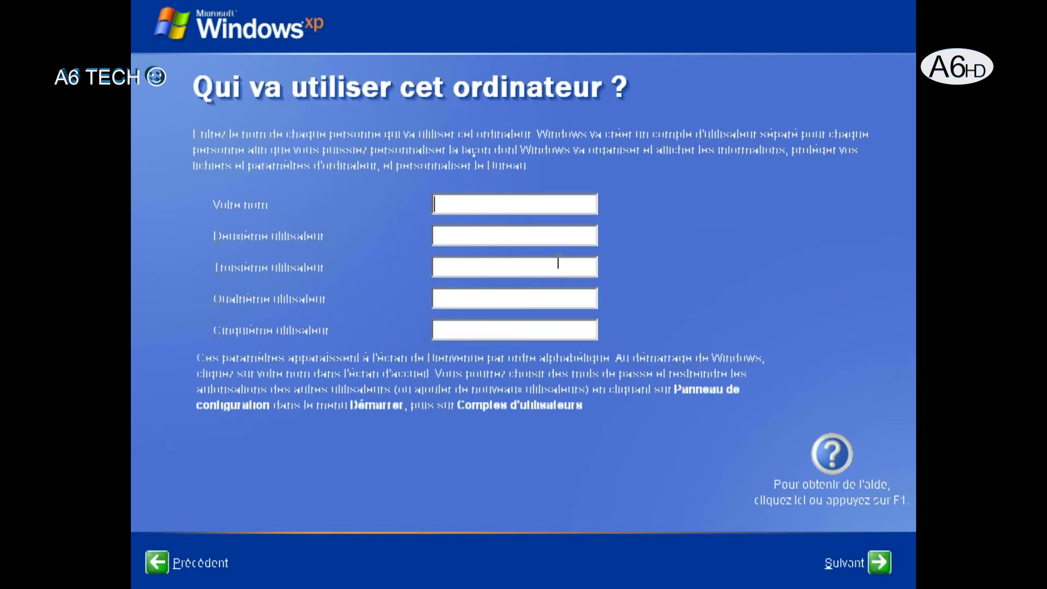
Create the user account A6 and finish the Windows XP setup.
text(A6)
click(881, 562)
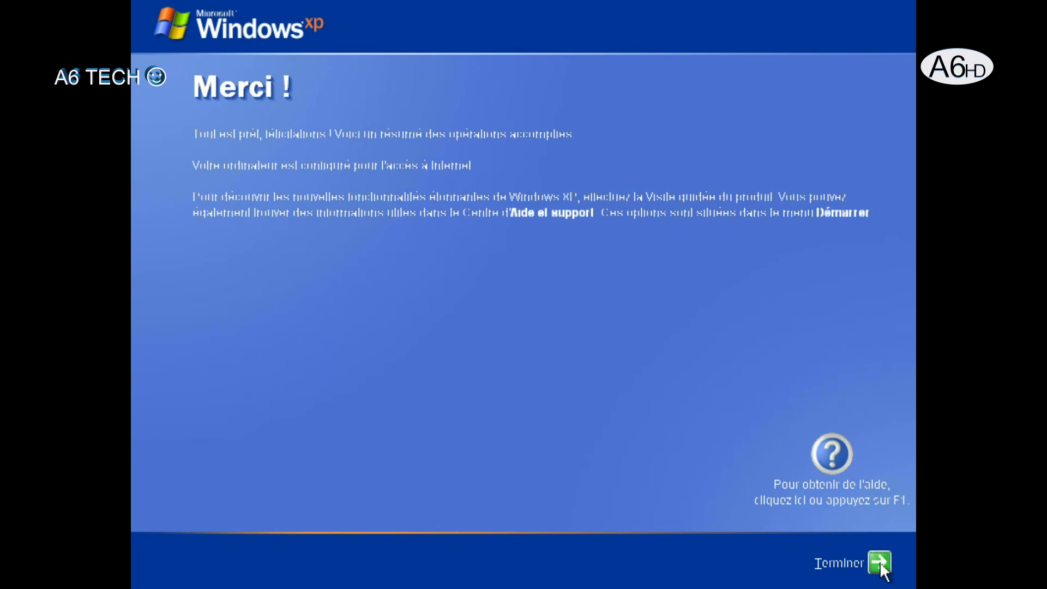
click(880, 562)
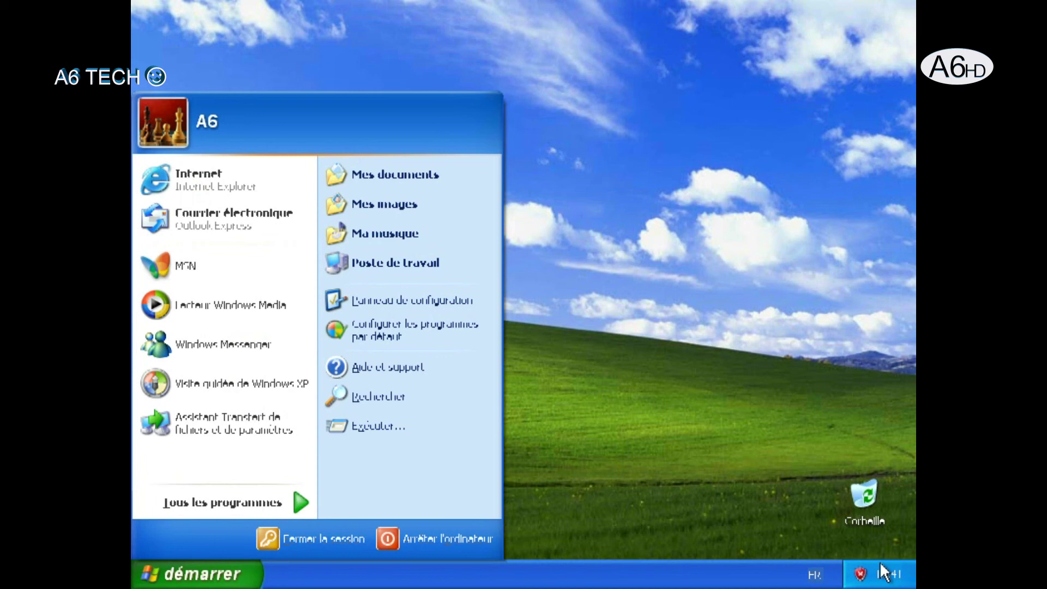
Return to the empty desktop and dismiss the security notification about missing antivirus software.
click(761, 325)
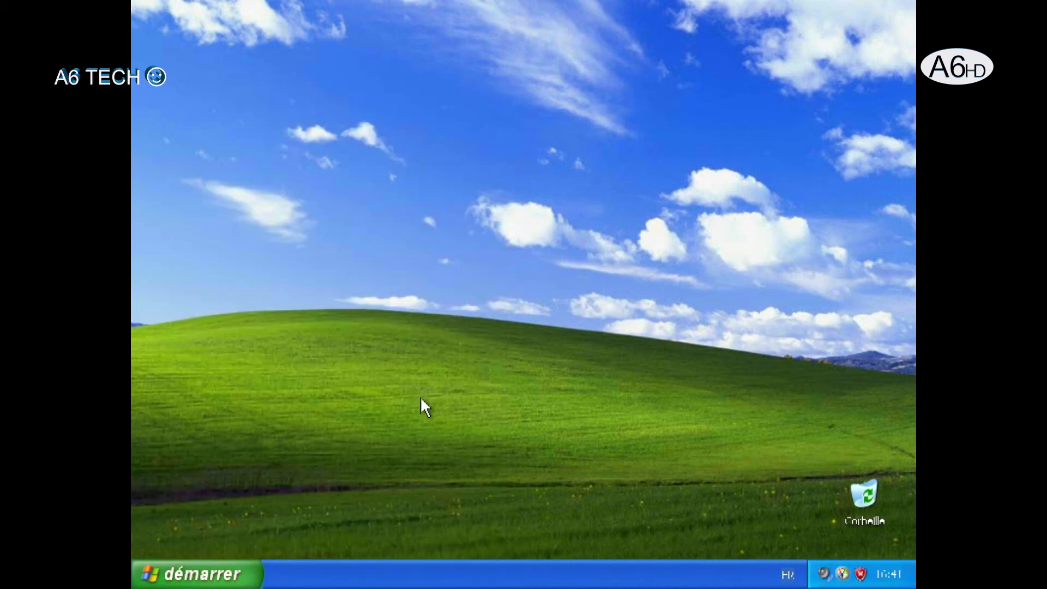
click(229, 571)
click(627, 330)
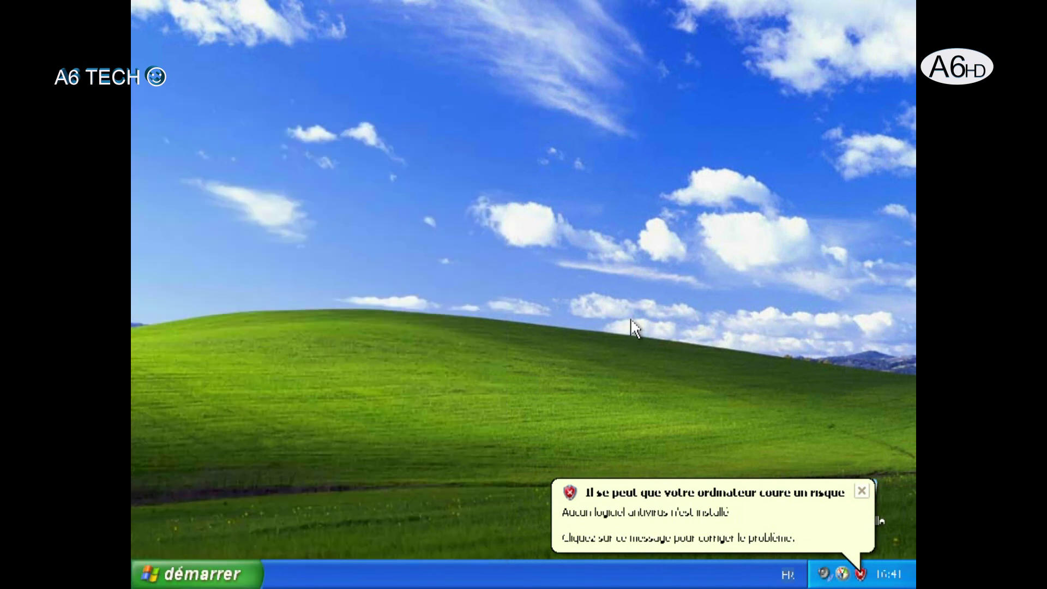
click(862, 491)
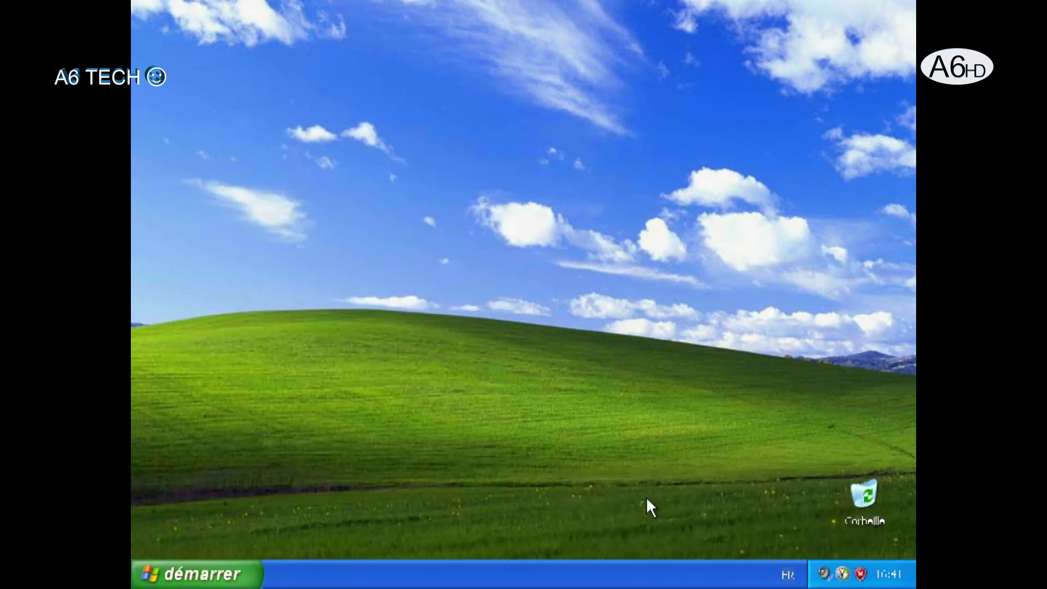
Look through the list of all installed programs, including the contents of the Démarrage folder.
click(251, 573)
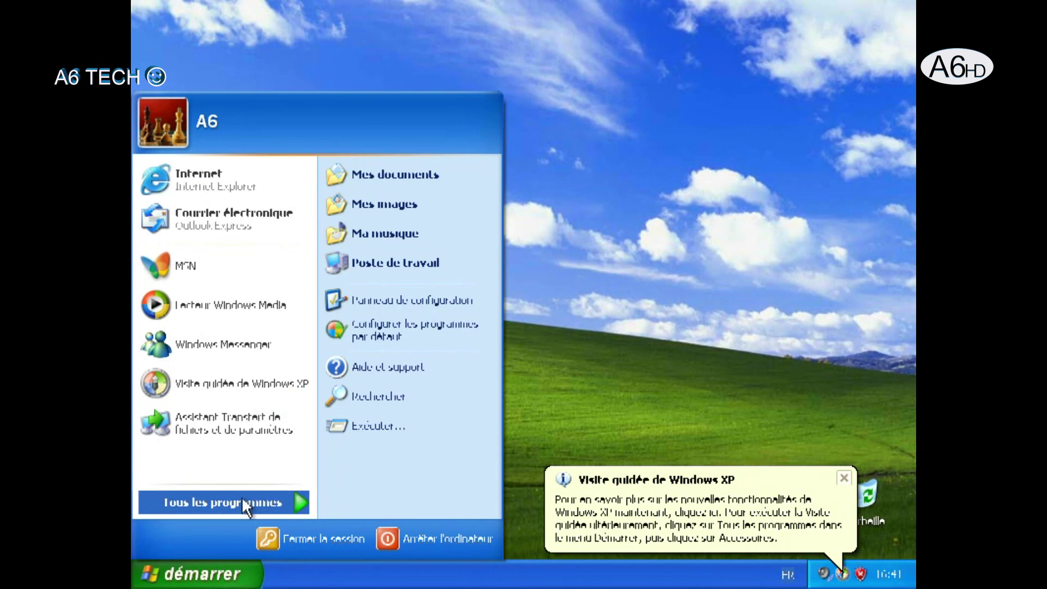
mouse_move(244, 495)
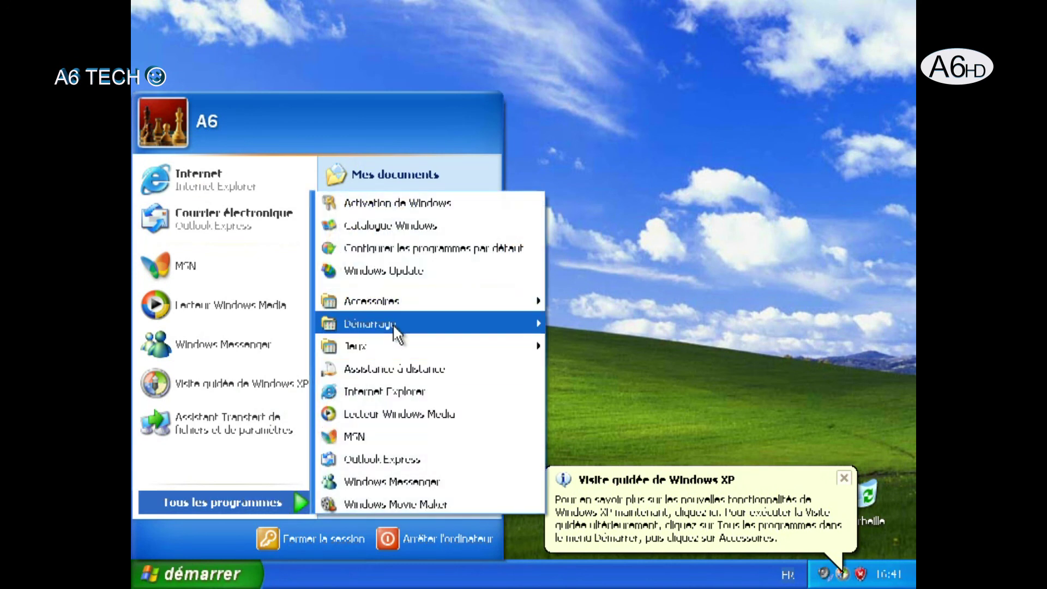
mouse_move(395, 322)
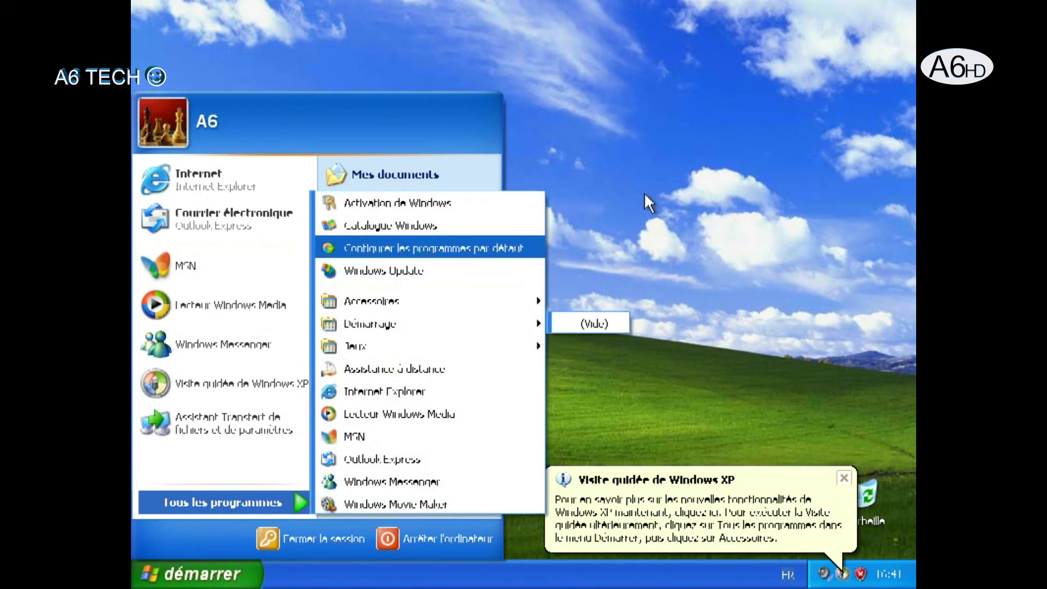
click(637, 165)
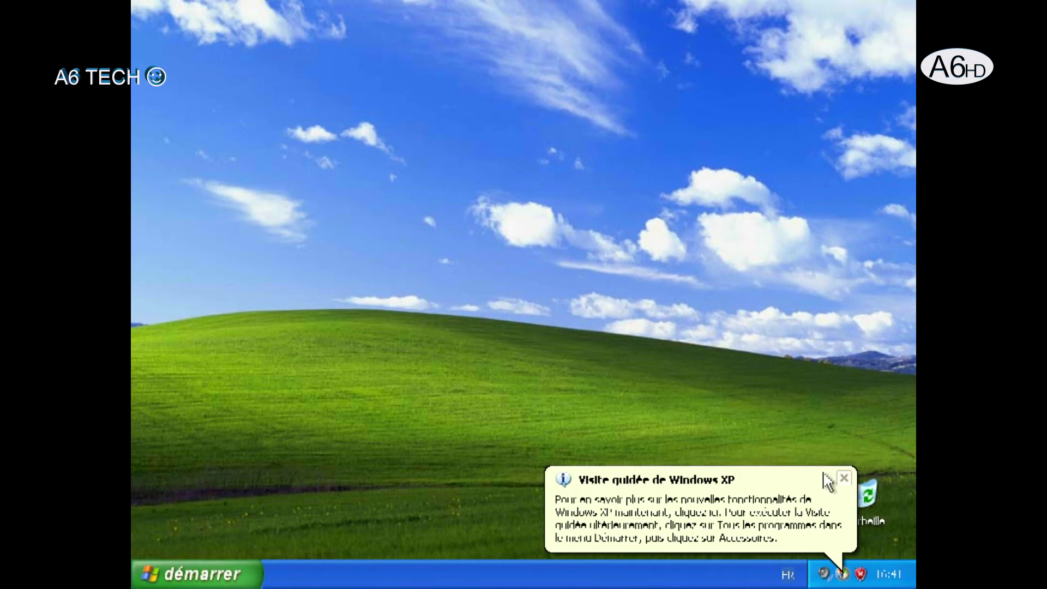
Dismiss the Windows XP guided tour notification and leave the desktop clear.
click(240, 573)
click(595, 413)
click(843, 478)
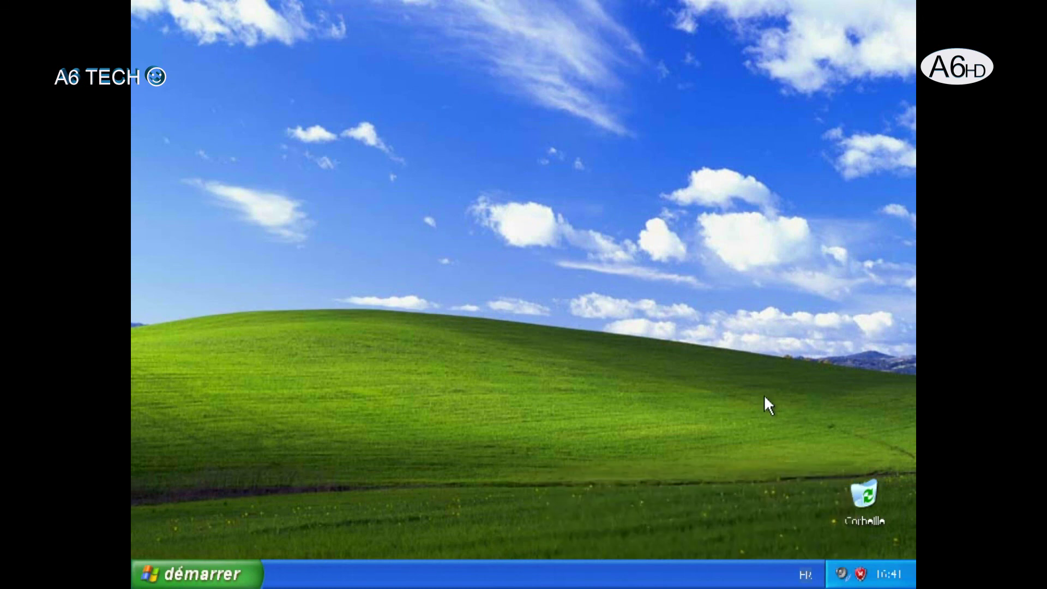